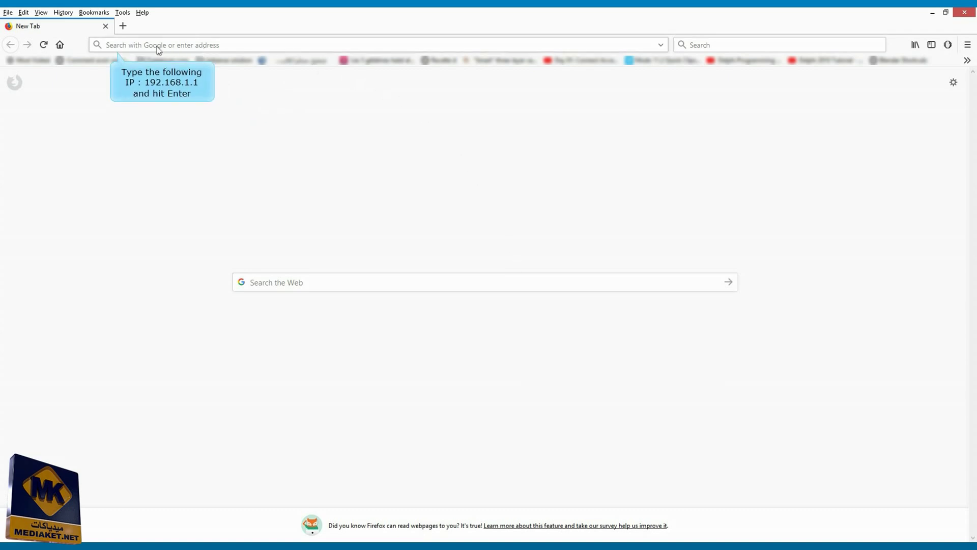
Log into the router admin at 192.168.1.1 with the admin password and start the Setup Wizard
{"action": "left_click", "coordinate": [141, 47]}
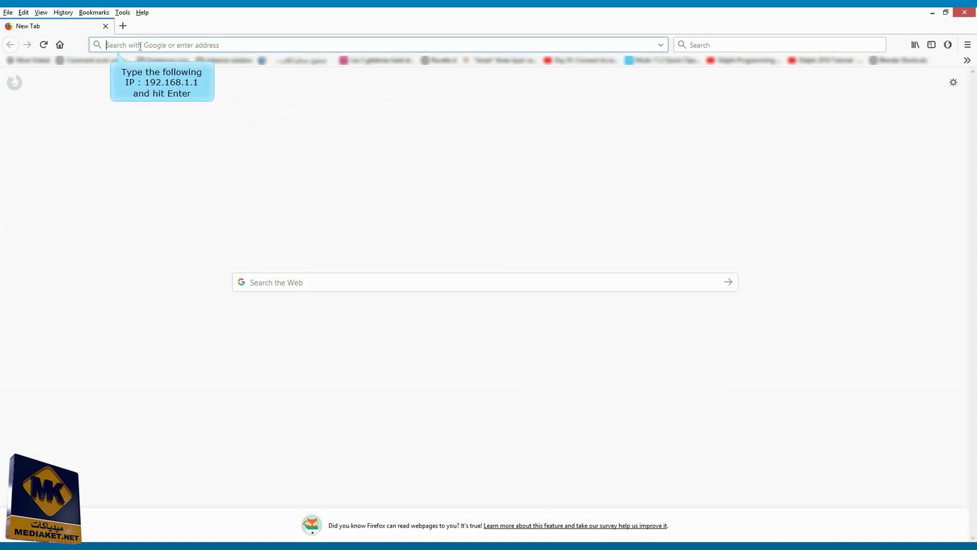
{"action": "type", "text": "192.168"}
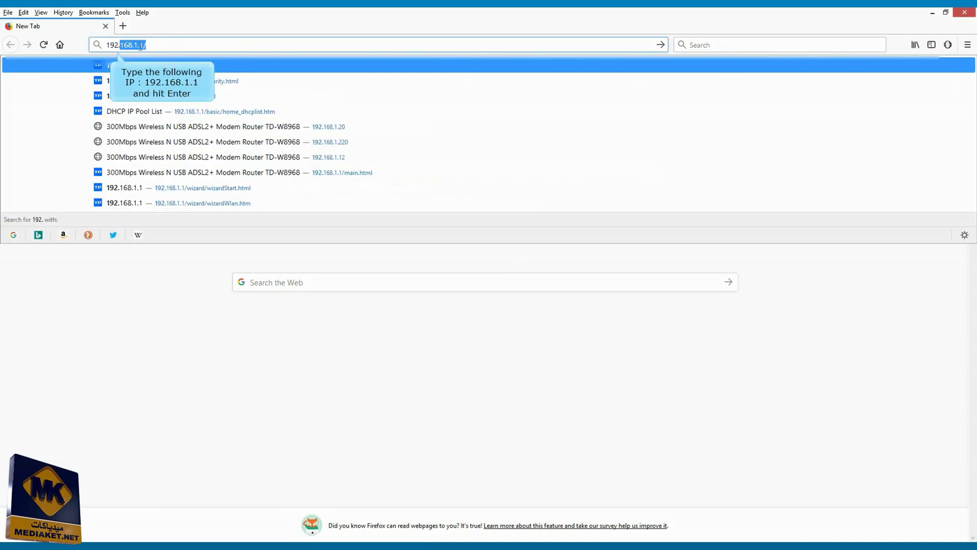
{"action": "type", "text": ".1.1"}
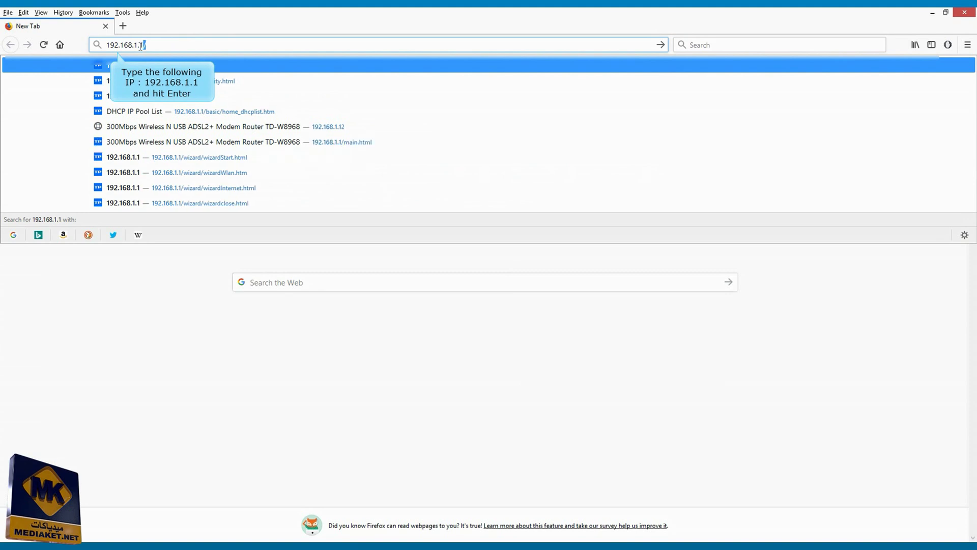
{"action": "key", "text": "Return"}
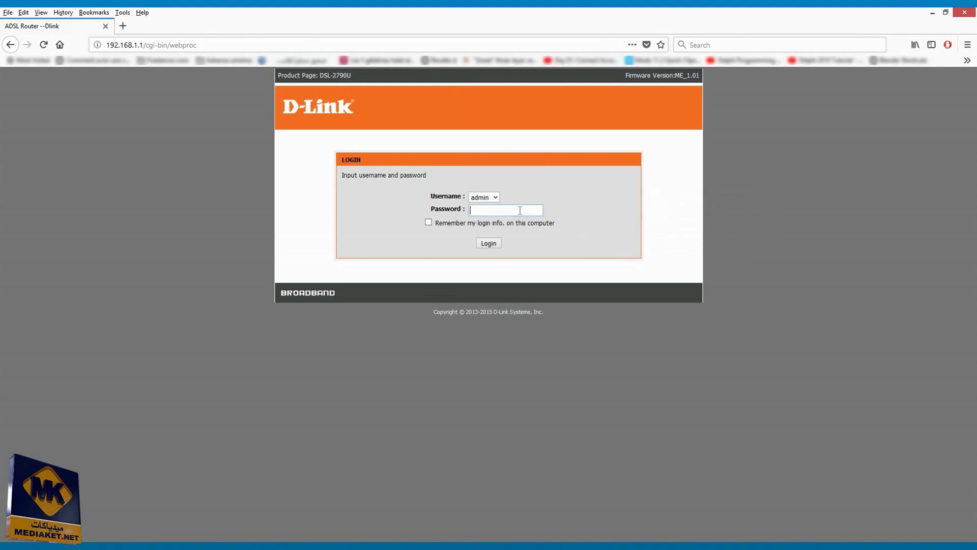
{"action": "type", "text": "admin"}
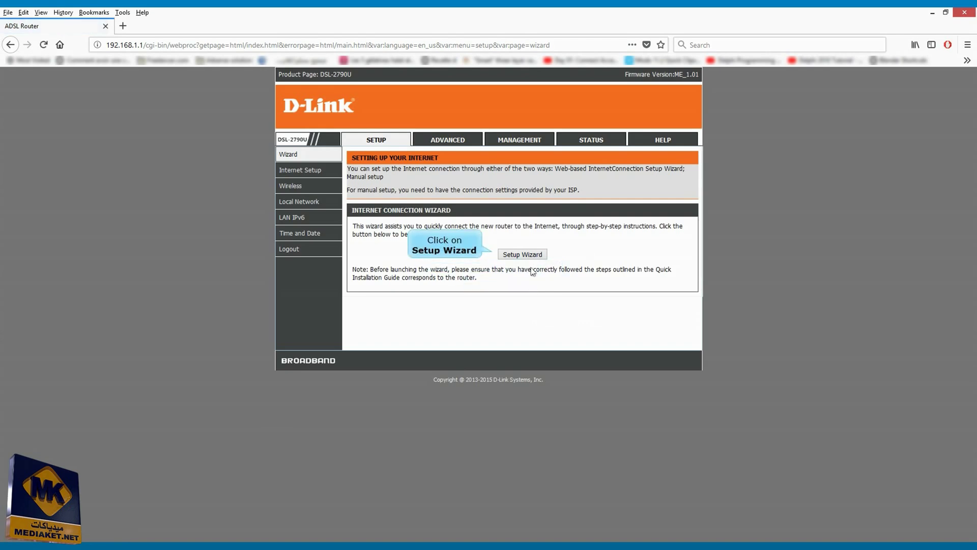
{"action": "left_click", "coordinate": [529, 257]}
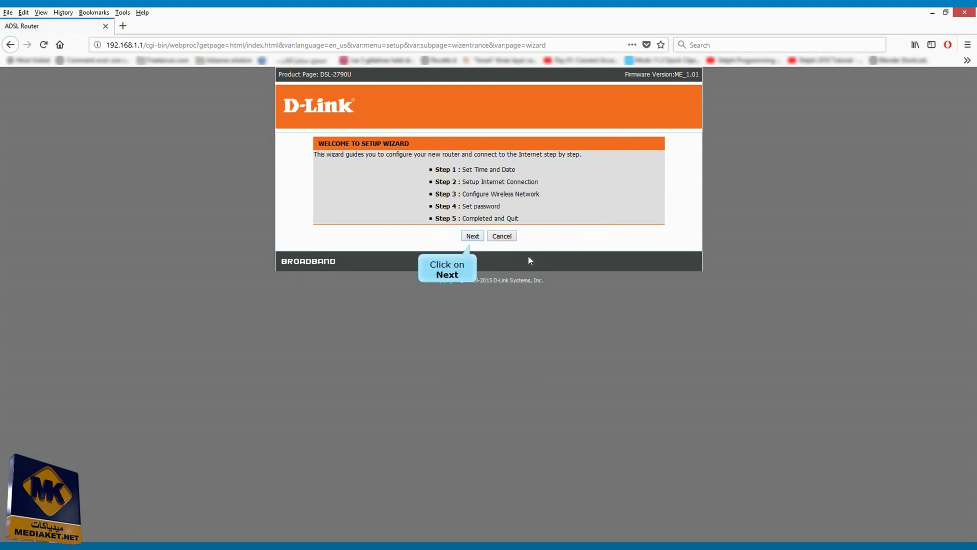
{"action": "left_click", "coordinate": [473, 236]}
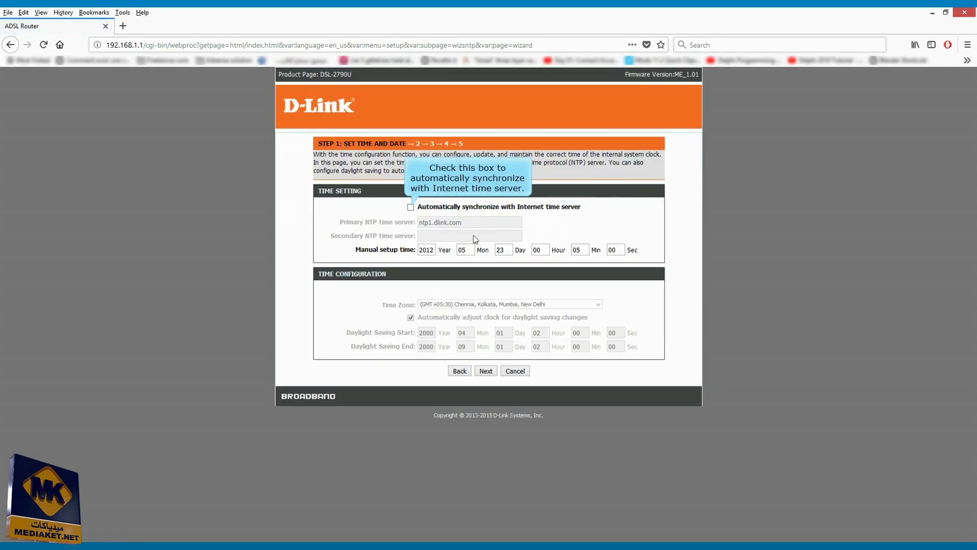
Enable automatic Internet time server synchronization and advance to the wizard's Step 2
{"action": "left_click", "coordinate": [411, 207]}
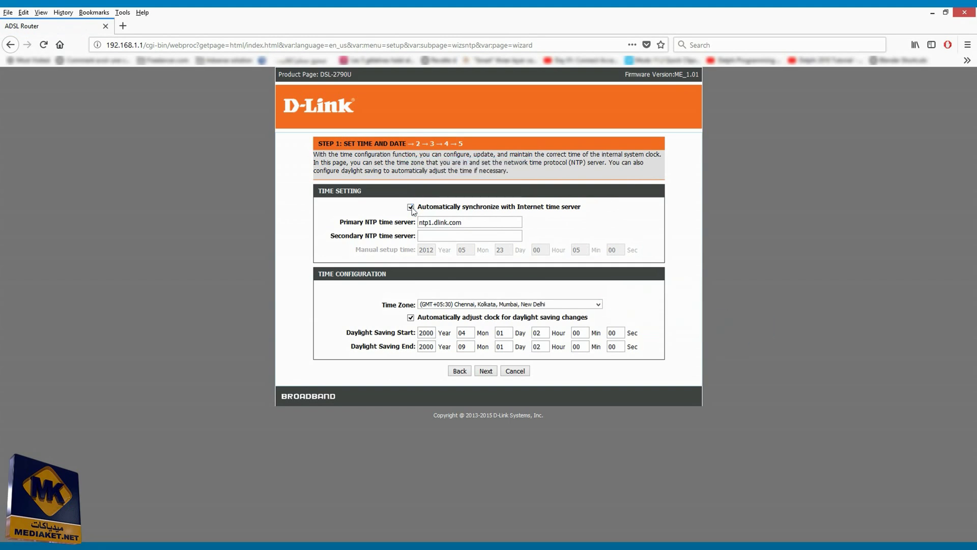
{"action": "left_click", "coordinate": [486, 371]}
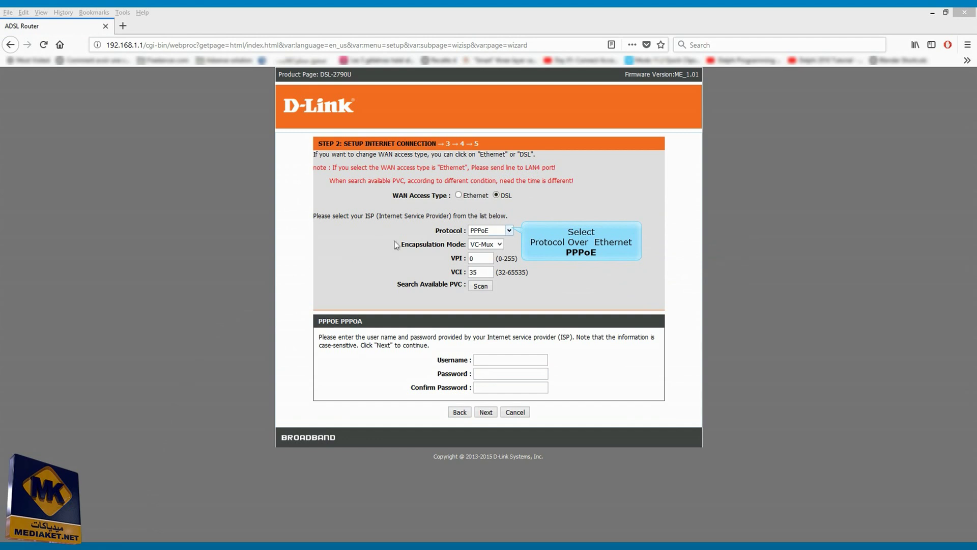
Keep protocol PPPoE, set encapsulation to LLC, and enter VPI 0 and VCI 38
{"action": "left_click", "coordinate": [509, 230]}
{"action": "left_click", "coordinate": [490, 239]}
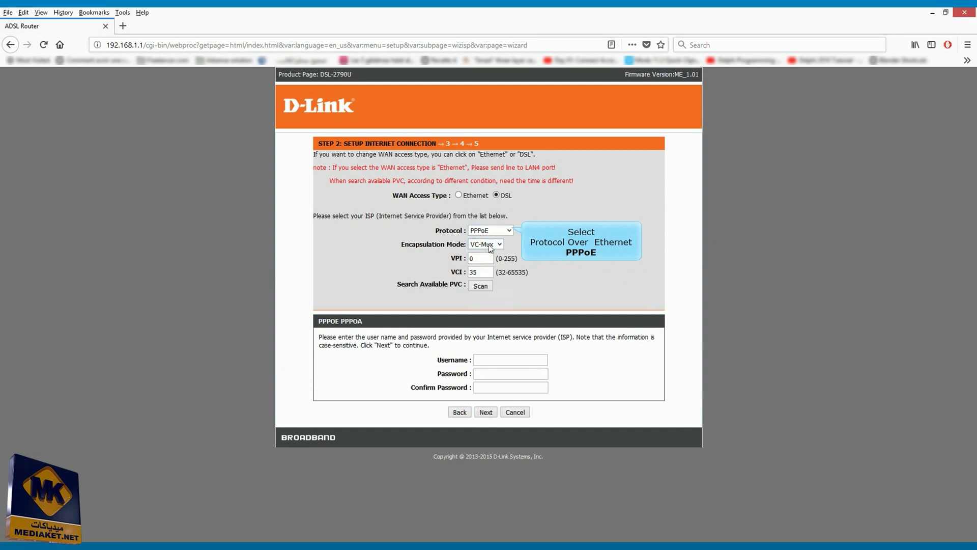
{"action": "left_click", "coordinate": [499, 245]}
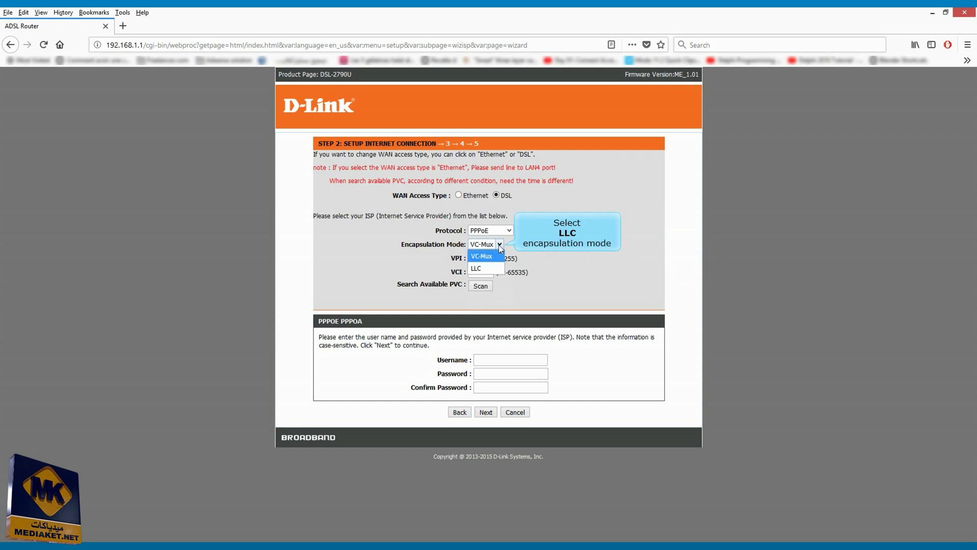
{"action": "left_click", "coordinate": [475, 269]}
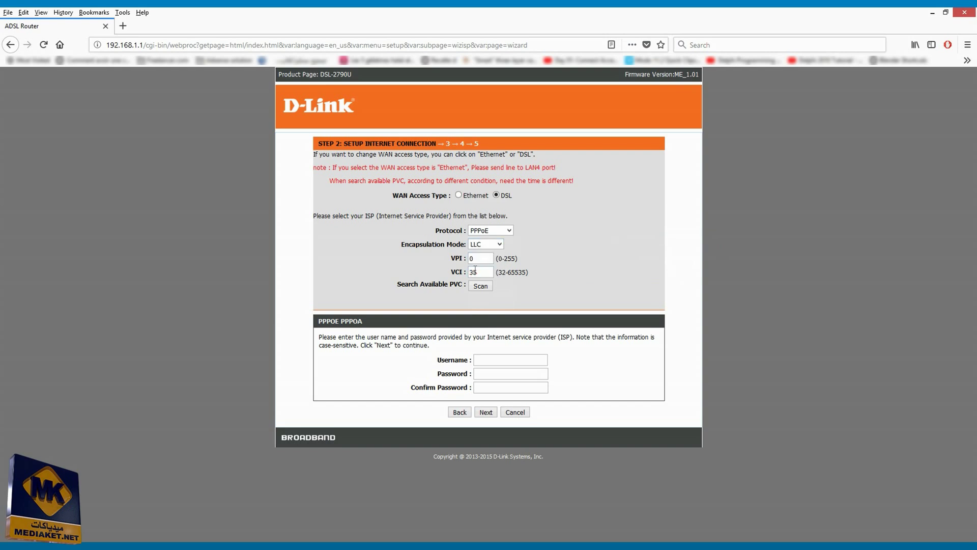
{"action": "double_click", "coordinate": [480, 270]}
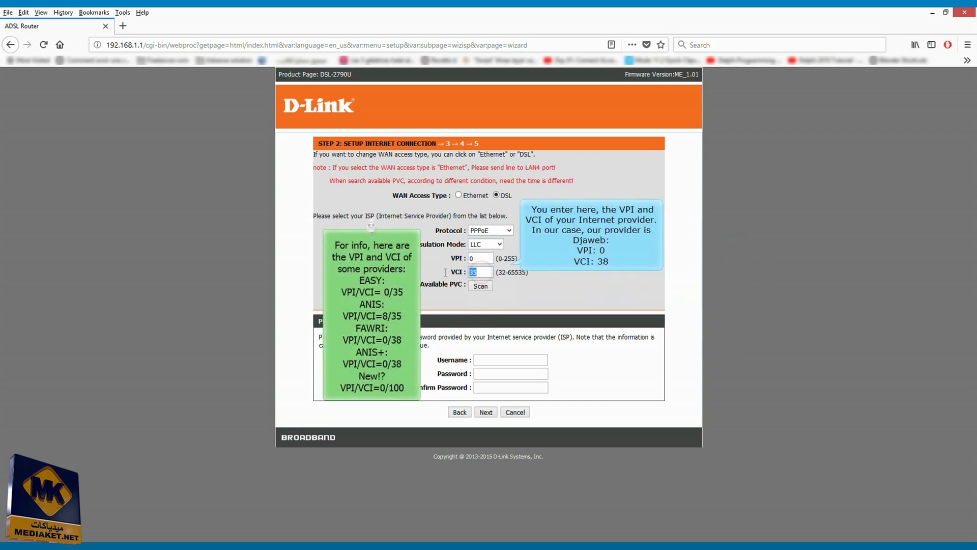
{"action": "type", "text": "38"}
{"action": "double_click", "coordinate": [476, 258]}
{"action": "type", "text": "0"}
{"action": "double_click", "coordinate": [484, 271]}
{"action": "type", "text": "38"}
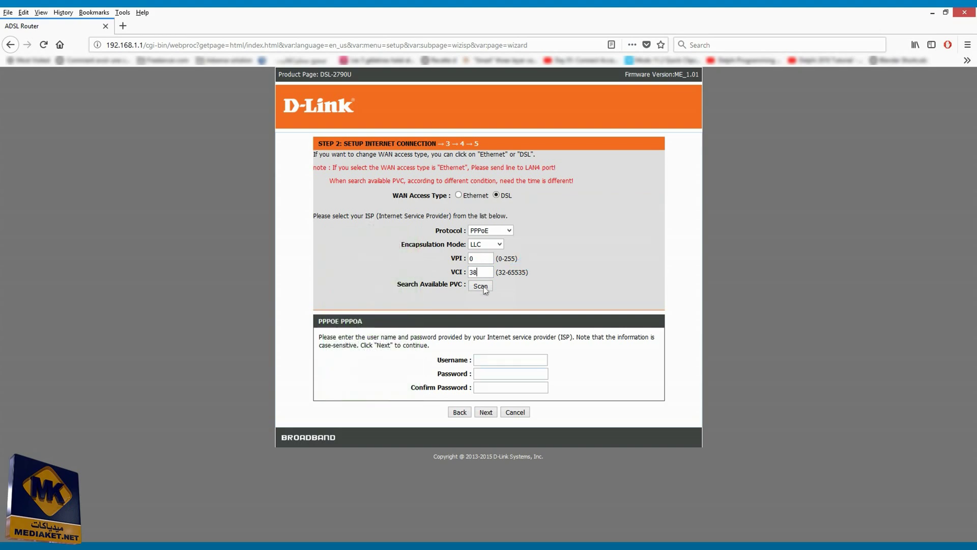
Enter the ISP username, password and password confirmation, and submit the connection settings
{"action": "left_click", "coordinate": [514, 359]}
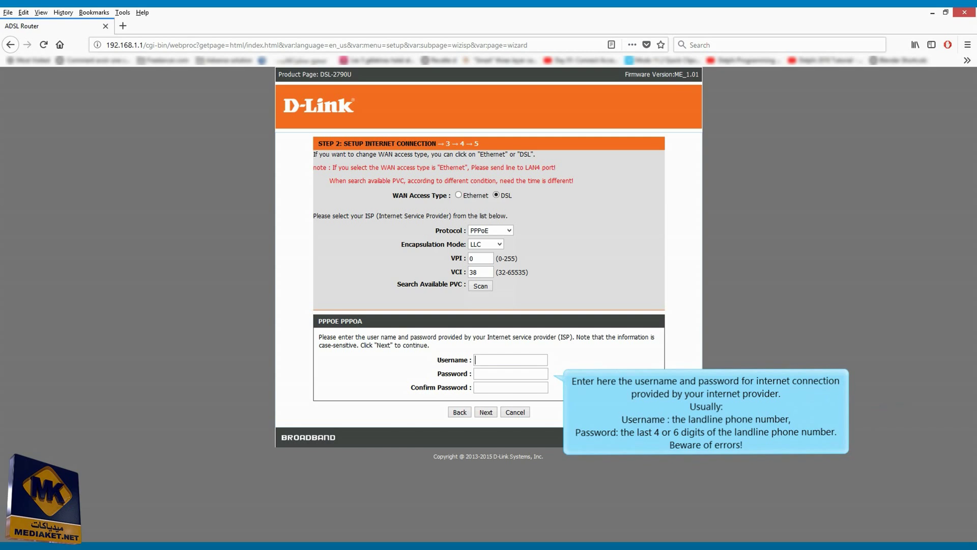
{"action": "type", "text": "036521"}
{"action": "left_click", "coordinate": [509, 373]}
{"action": "type", "text": "•"}
{"action": "left_click", "coordinate": [503, 386]}
{"action": "type", "text": "•••"}
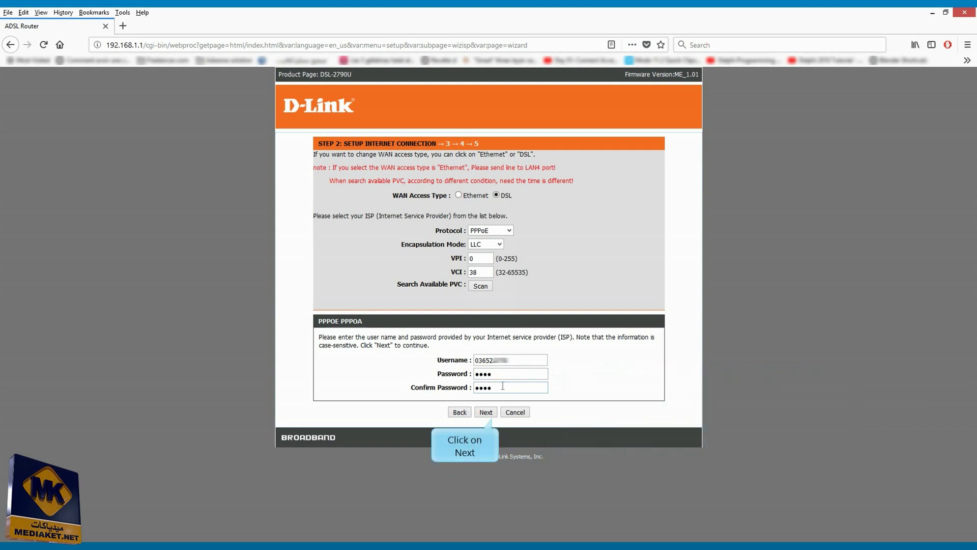
{"action": "left_click", "coordinate": [486, 412]}
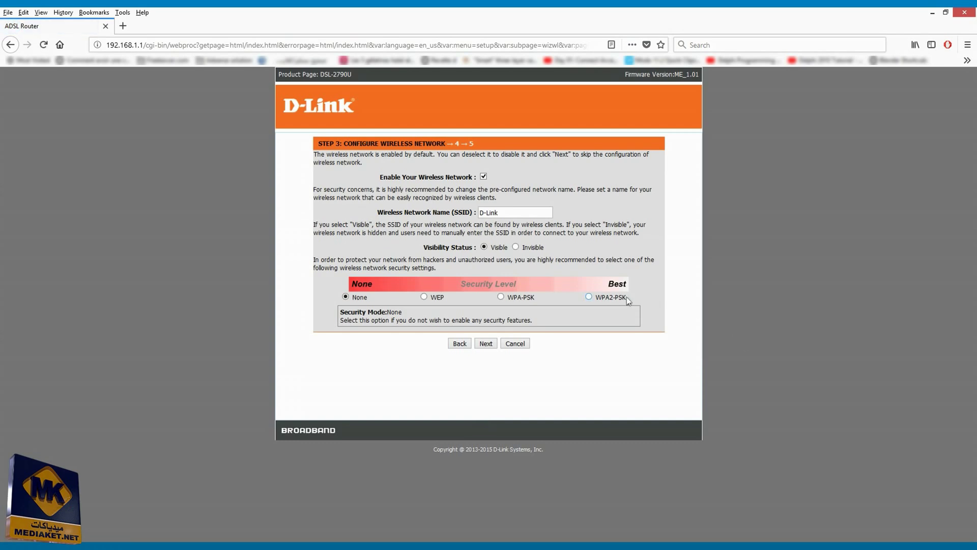
Replace the default SSID D-Link with ABD_WL, keeping the wireless network enabled
{"action": "left_click", "coordinate": [589, 297]}
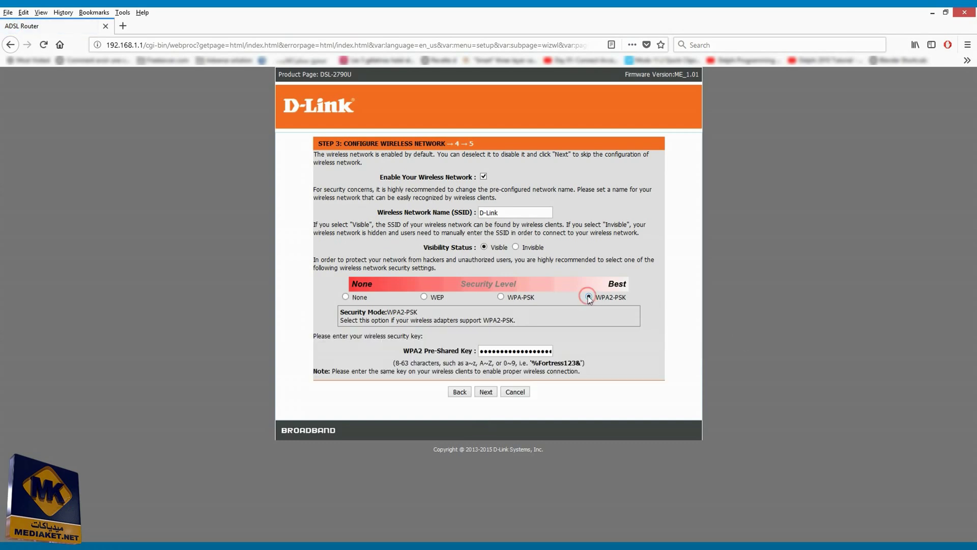
{"action": "triple_click", "coordinate": [519, 213]}
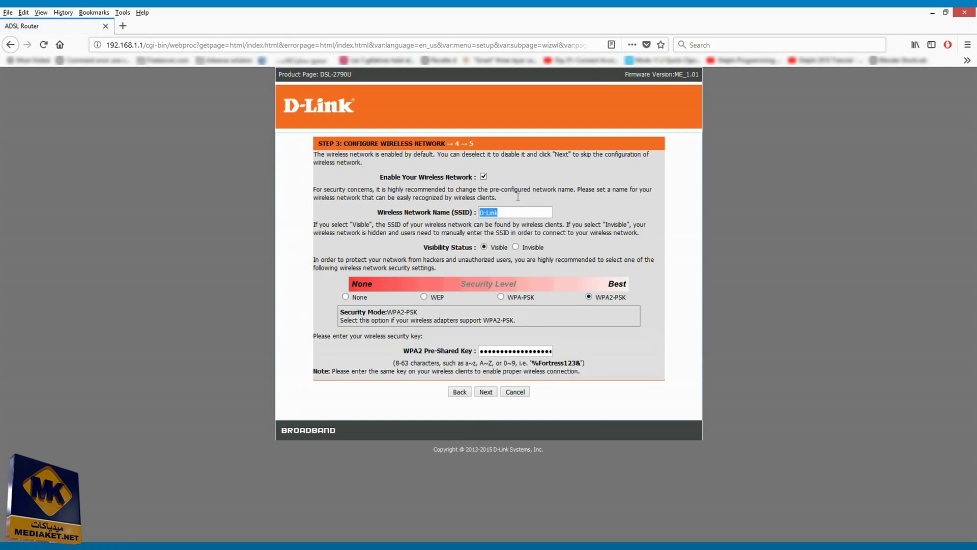
{"action": "left_click", "coordinate": [483, 176]}
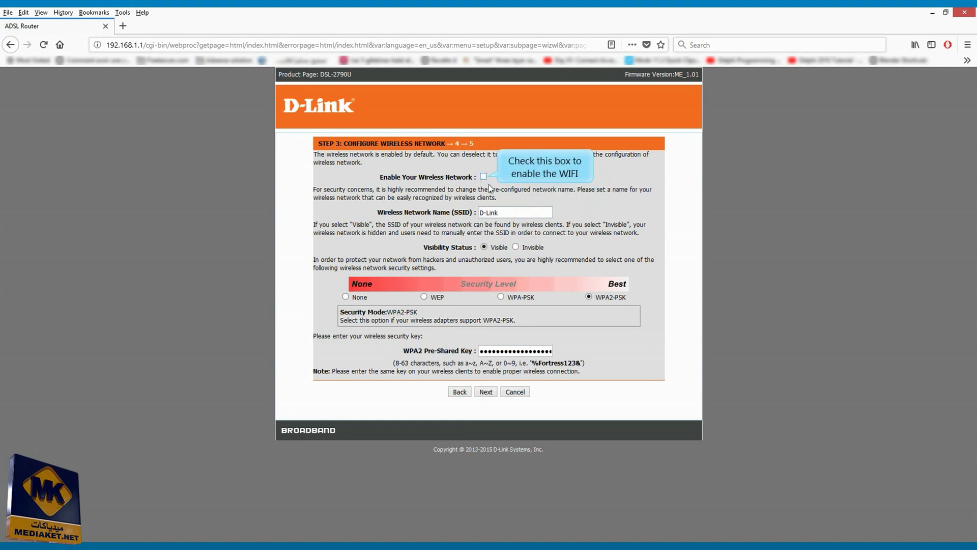
{"action": "left_click", "coordinate": [483, 177]}
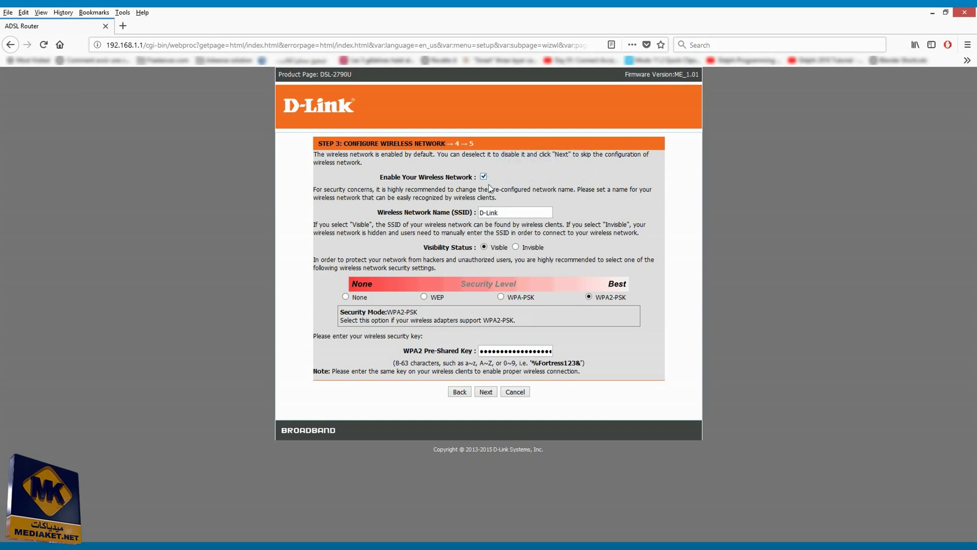
{"action": "left_click", "coordinate": [509, 213]}
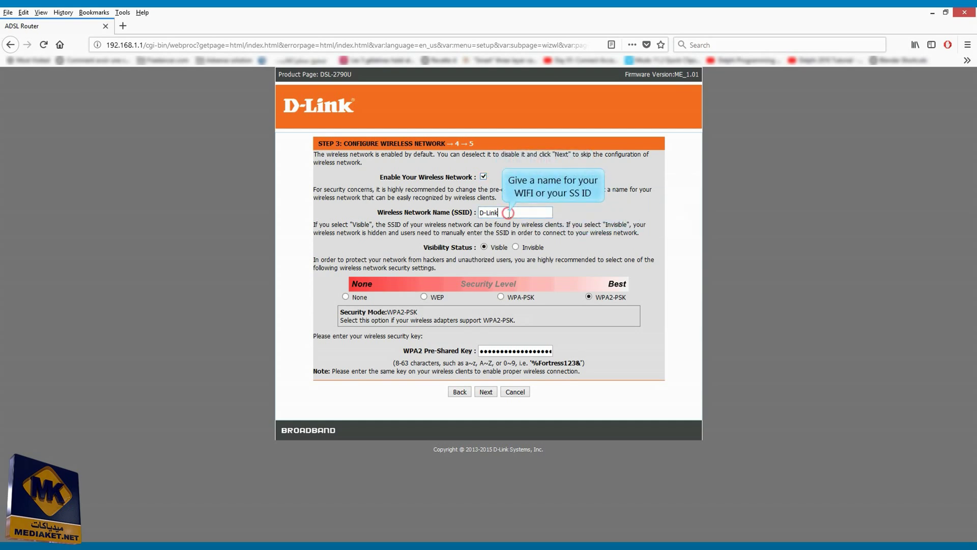
{"action": "key", "text": "ctrl+a"}
{"action": "key", "text": "BackSpace"}
{"action": "type", "text": "ABD_WL"}
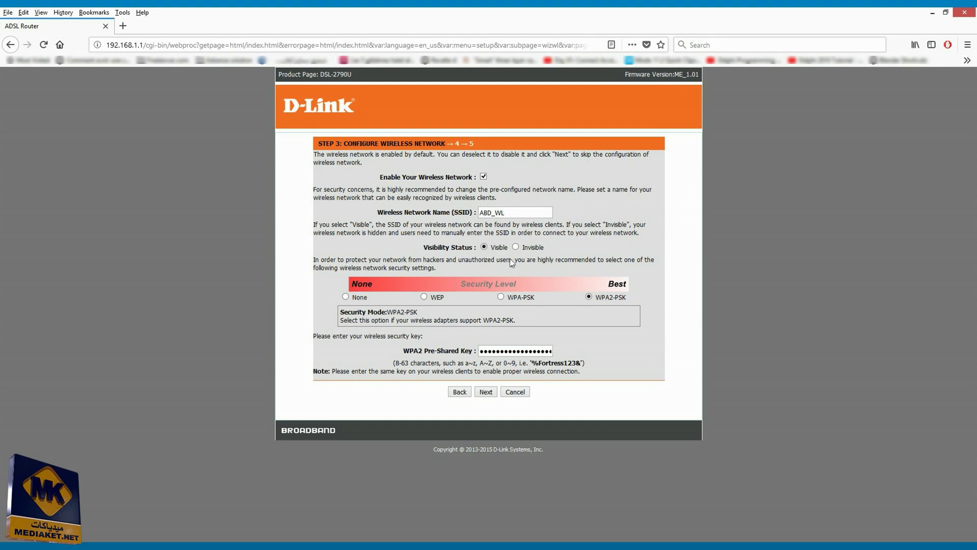
Keep WPA2-PSK security, enter a new pre-shared key, and continue to Step 4
{"action": "left_click", "coordinate": [589, 297]}
{"action": "left_click", "coordinate": [501, 352]}
{"action": "type", "text": "12"}
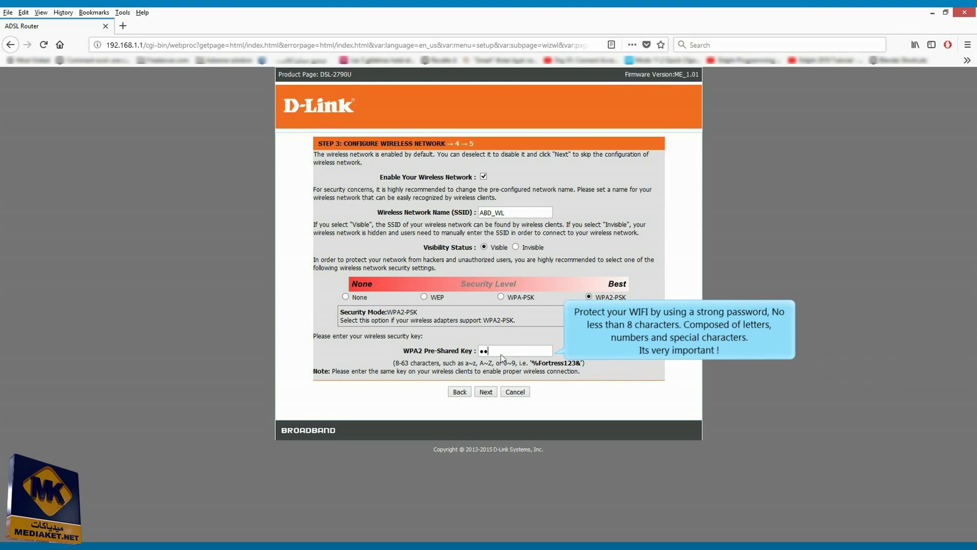
{"action": "type", "text": "34"}
{"action": "key", "text": "BackSpace"}
{"action": "key", "text": "BackSpace"}
{"action": "key", "text": "BackSpace"}
{"action": "key", "text": "BackSpace"}
{"action": "type", "text": "abcdefgh"}
{"action": "left_click", "coordinate": [488, 393]}
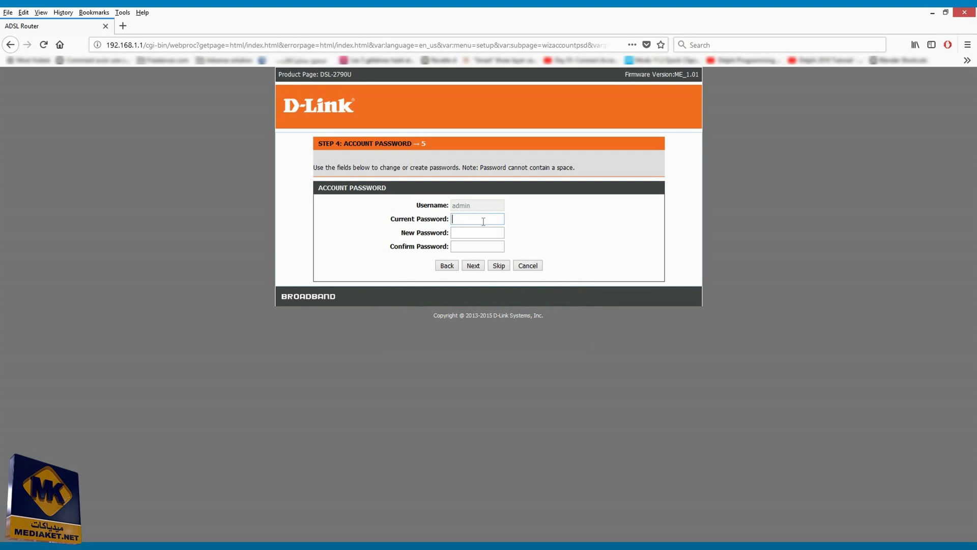
Enter the current admin password, then a new password and its confirmation, and continue
{"action": "type", "text": "admin"}
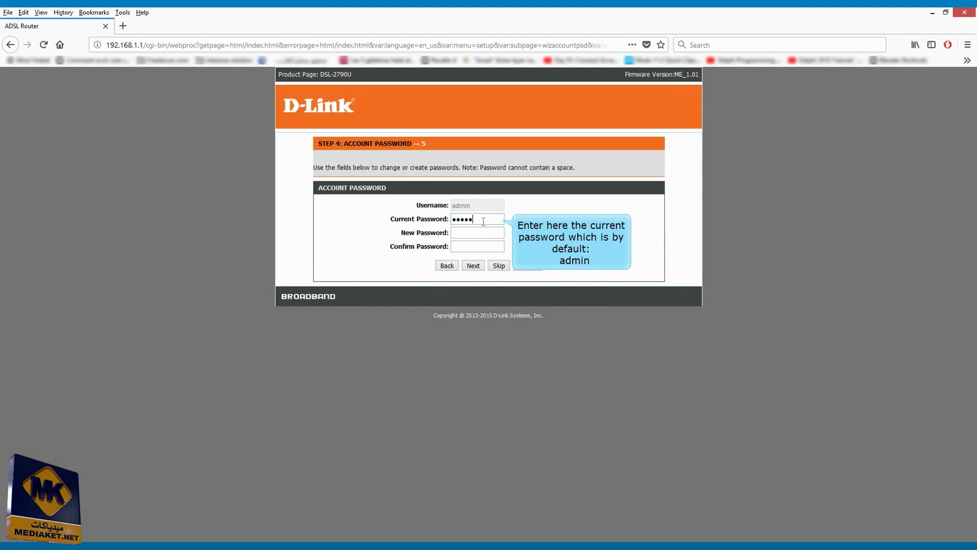
{"action": "key", "text": "Tab"}
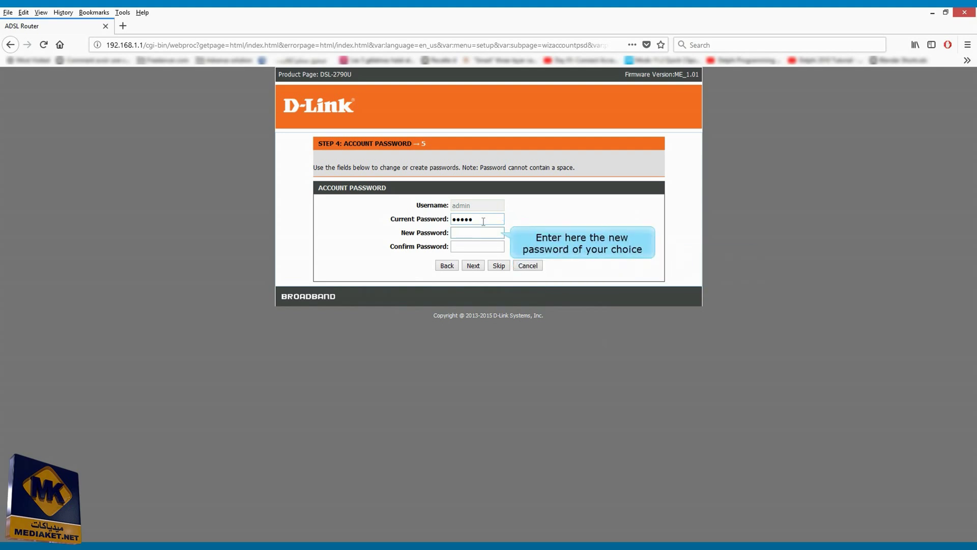
{"action": "type", "text": "1234567890"}
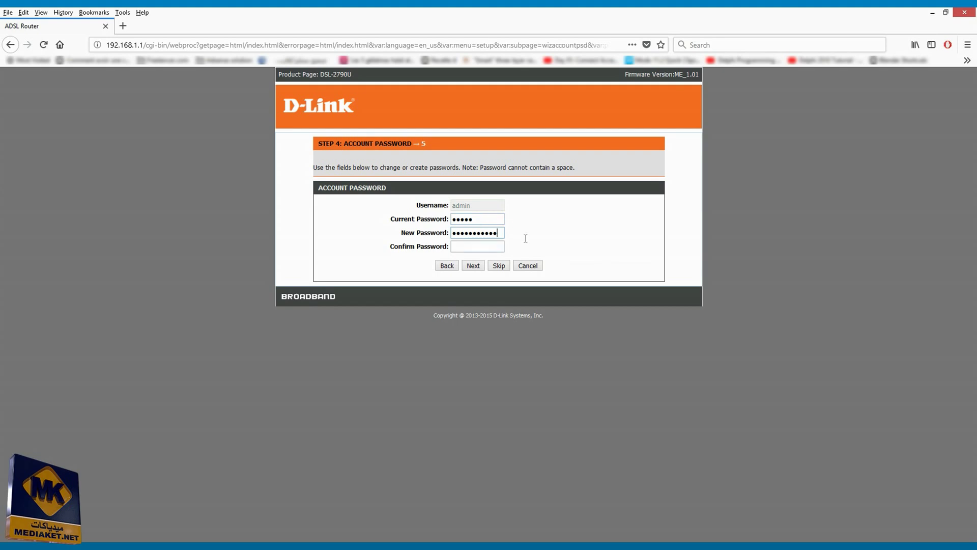
{"action": "key", "text": "Tab"}
{"action": "type", "text": "123"}
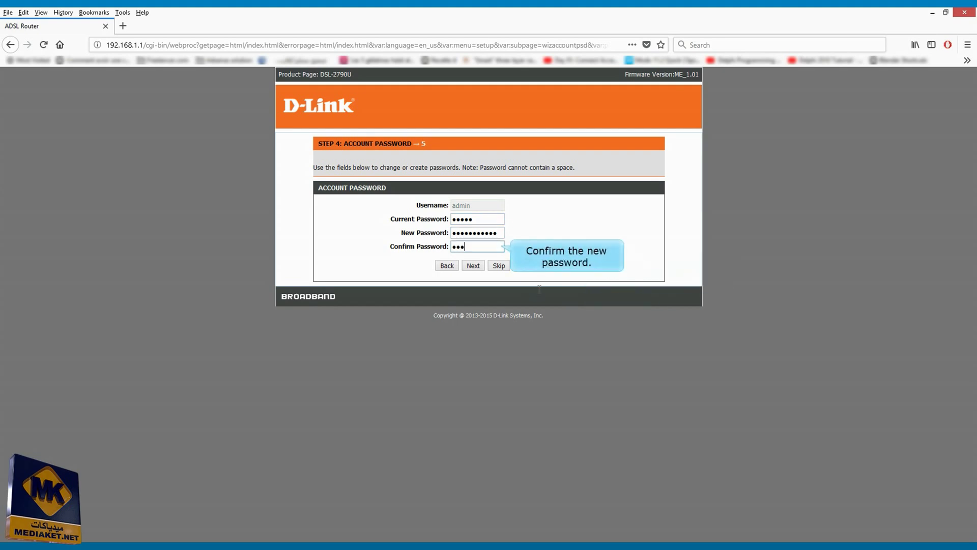
{"action": "type", "text": "45678901"}
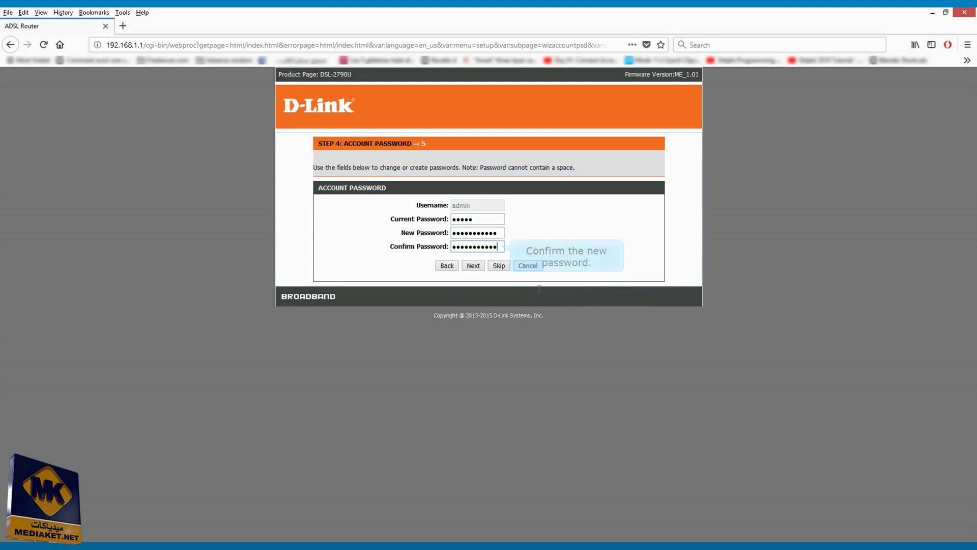
{"action": "left_click", "coordinate": [472, 265]}
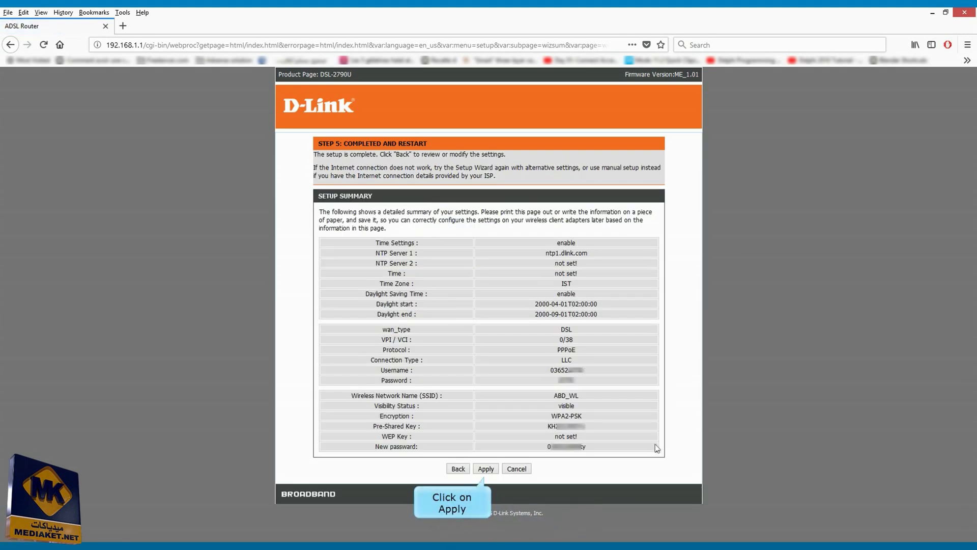
Apply the Step 5 summary settings and let the router save them
{"action": "left_click", "coordinate": [488, 471]}
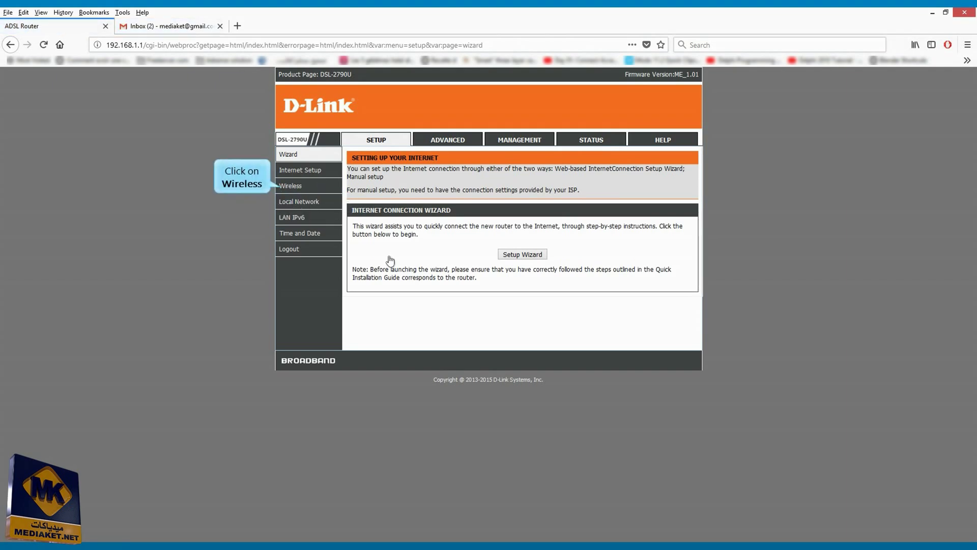
Under Wireless > Advanced > WPS Setting, uncheck Enabled and apply the change
{"action": "left_click", "coordinate": [298, 192]}
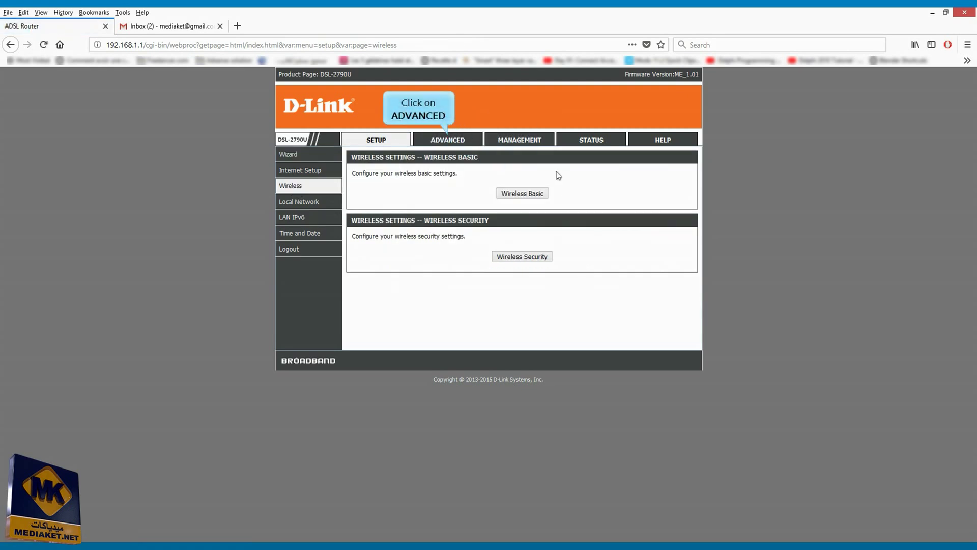
{"action": "left_click", "coordinate": [457, 140]}
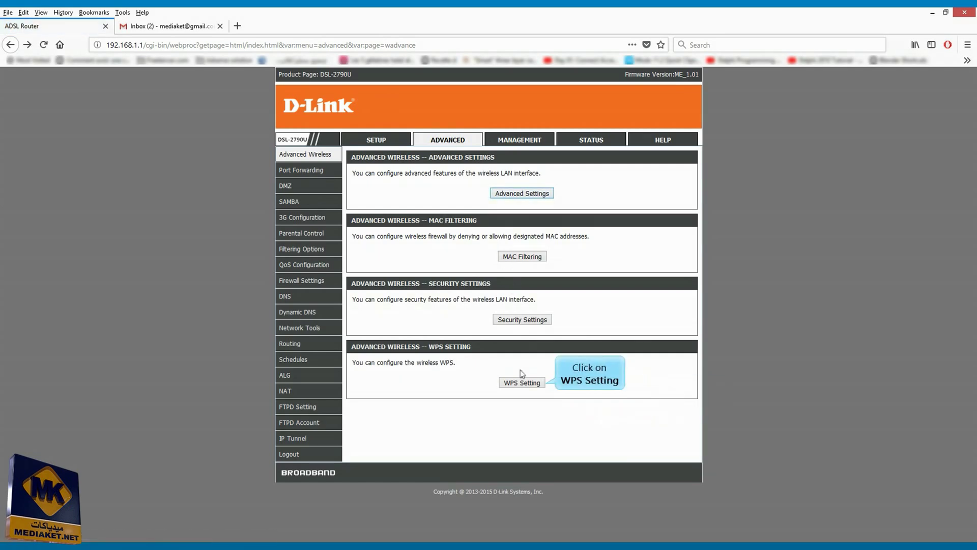
{"action": "left_click", "coordinate": [522, 383]}
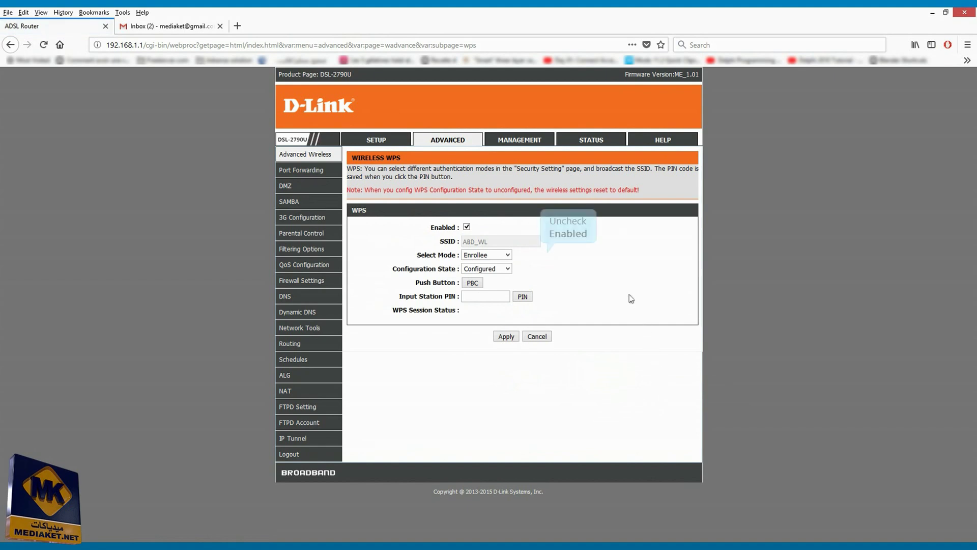
{"action": "left_click", "coordinate": [467, 228]}
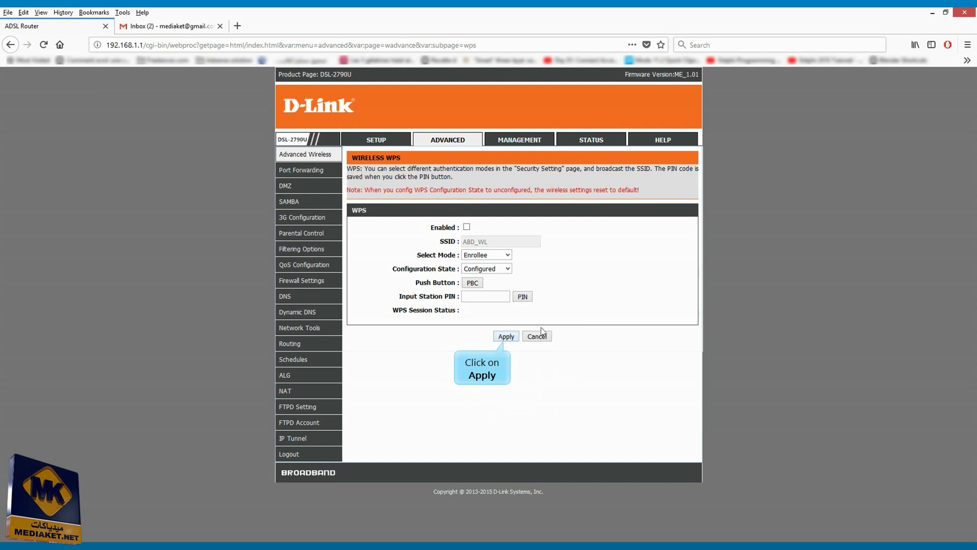
{"action": "left_click", "coordinate": [507, 339]}
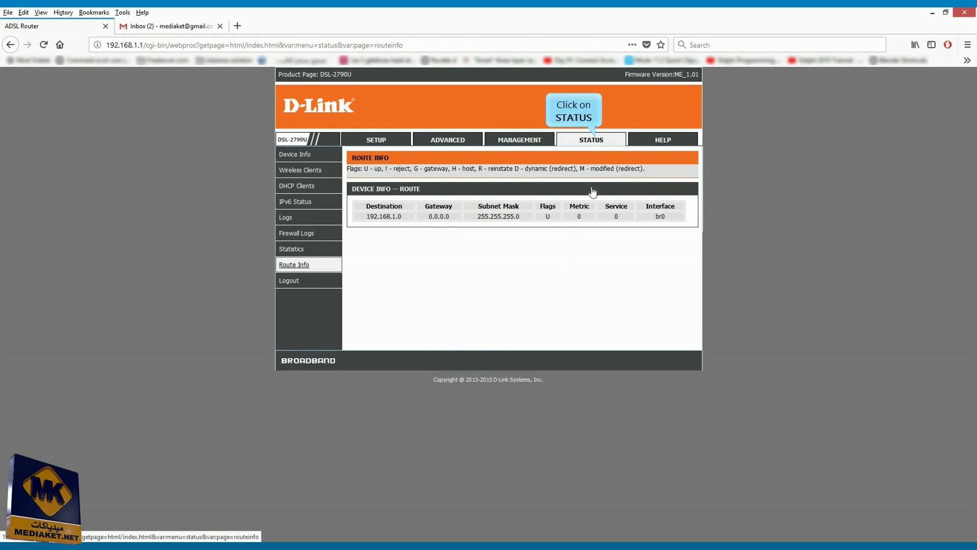
Log out from the Logout page and acknowledge the logout success message
{"action": "key", "text": "Tab"}
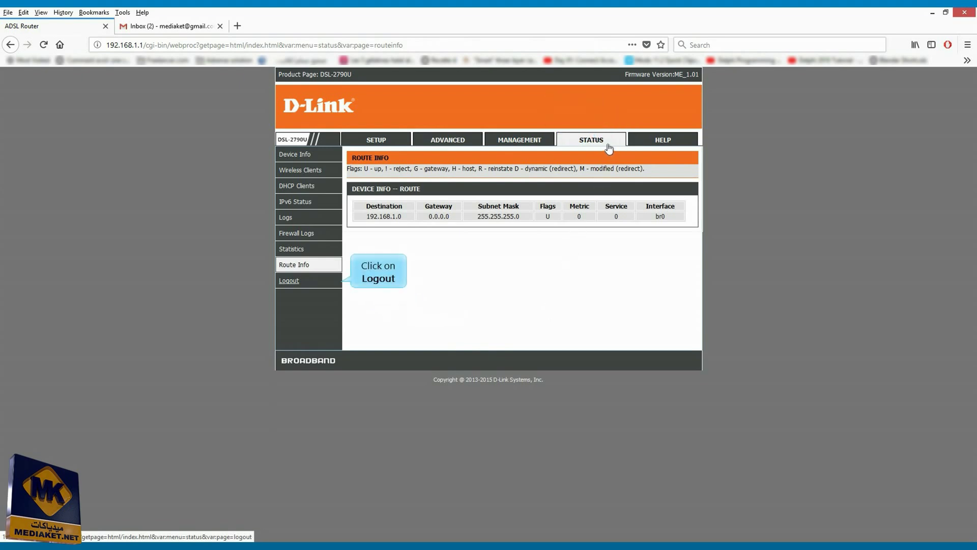
{"action": "left_click", "coordinate": [297, 280]}
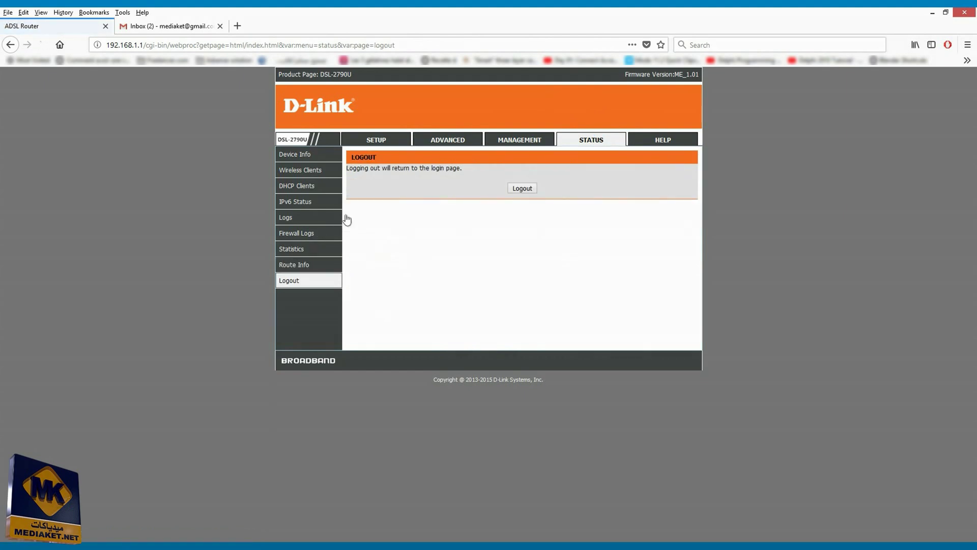
{"action": "left_click", "coordinate": [522, 188]}
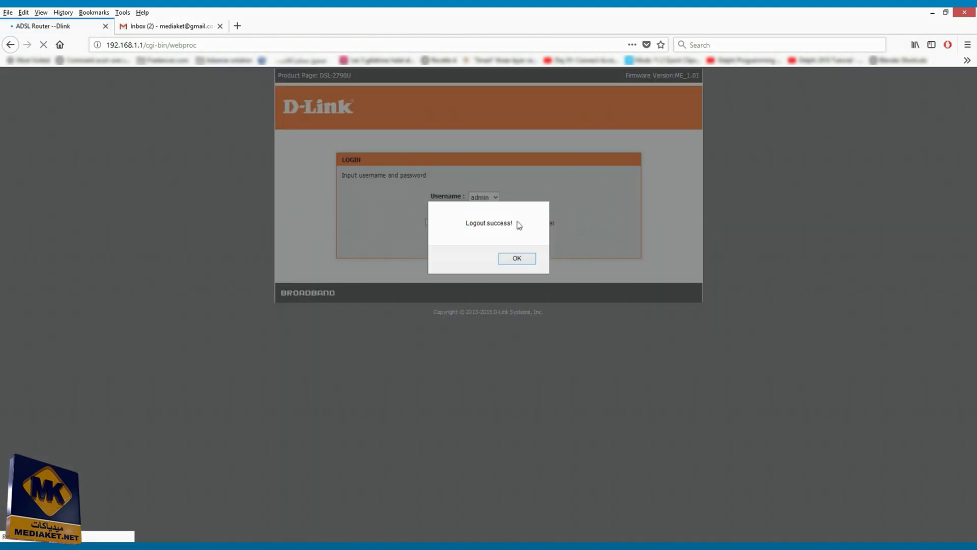
{"action": "left_click", "coordinate": [518, 257]}
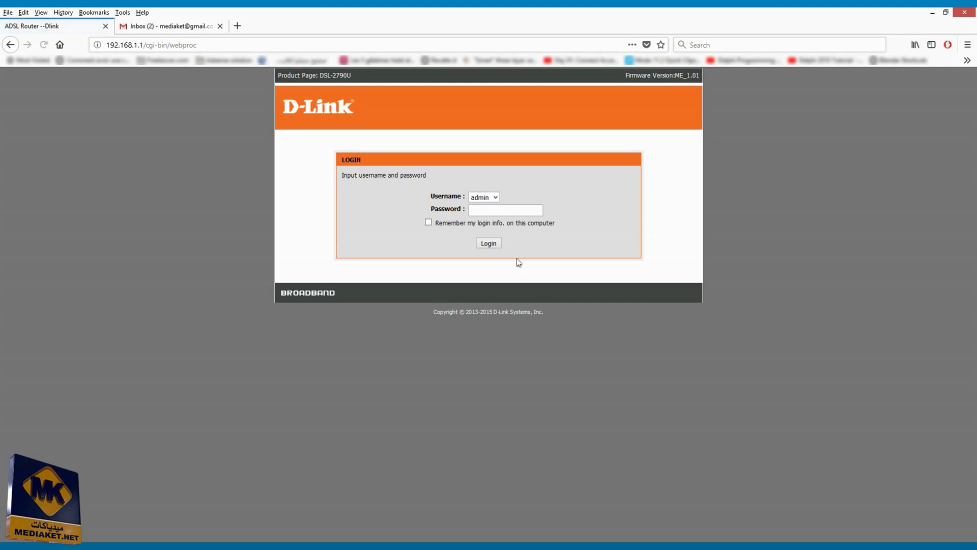